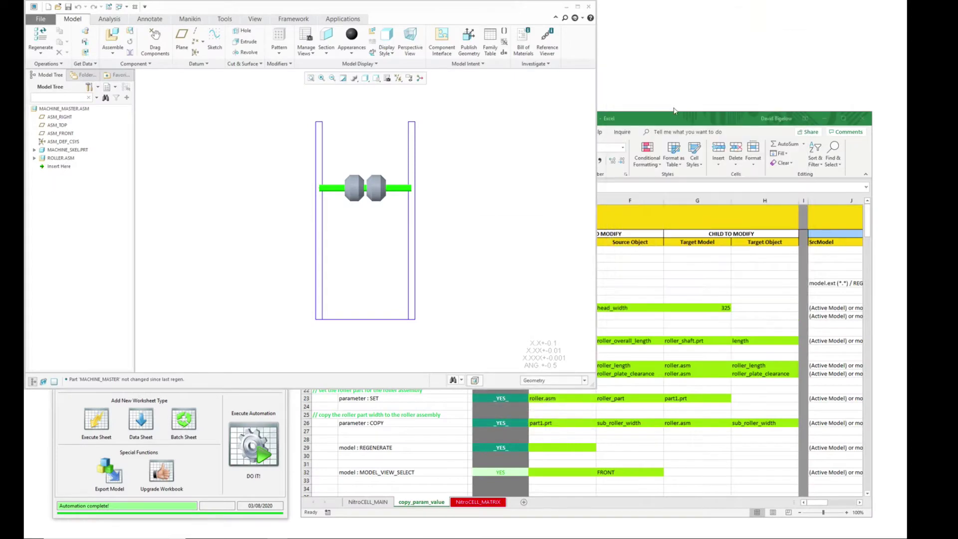
Step: Hide the ROLLER.ASM component in the machine master assembly
drag(672, 109, 669, 122)
click(182, 222)
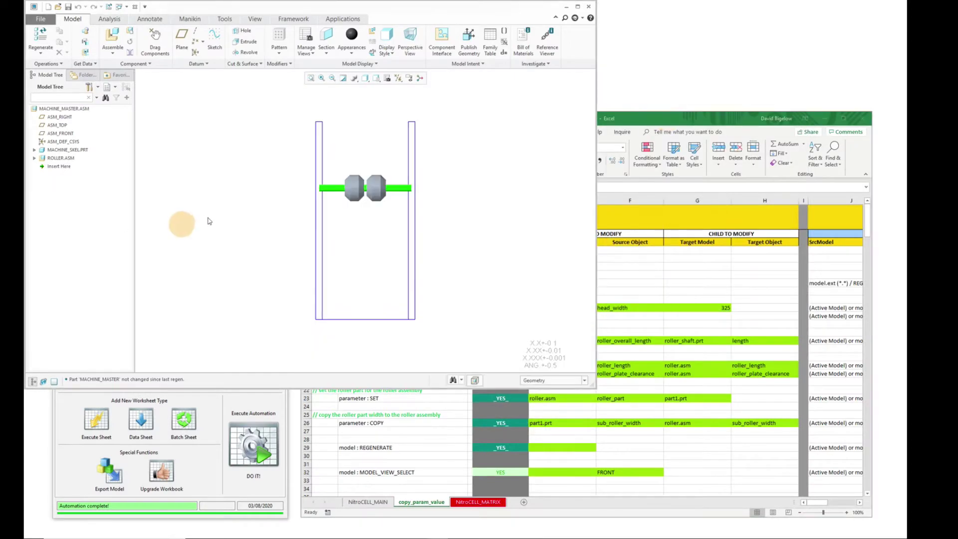
click(51, 159)
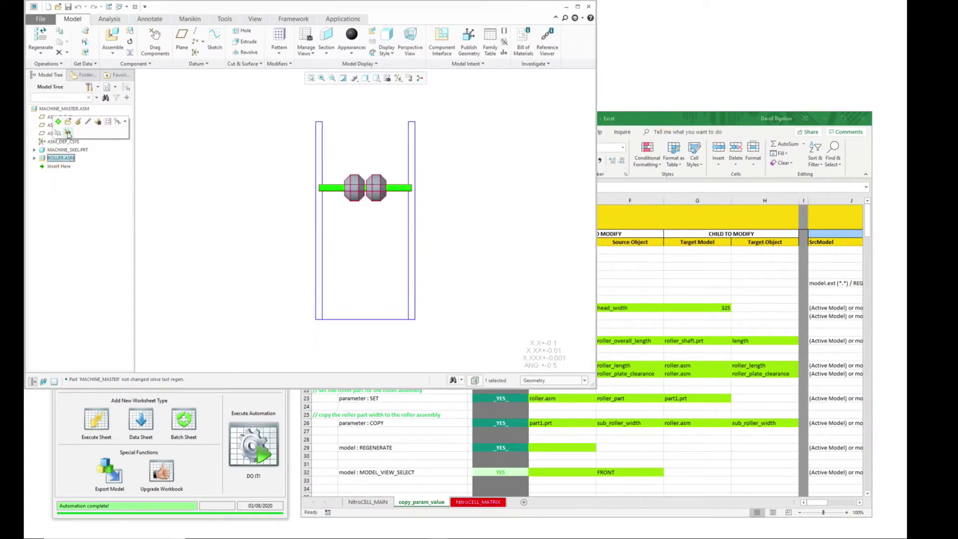
click(68, 134)
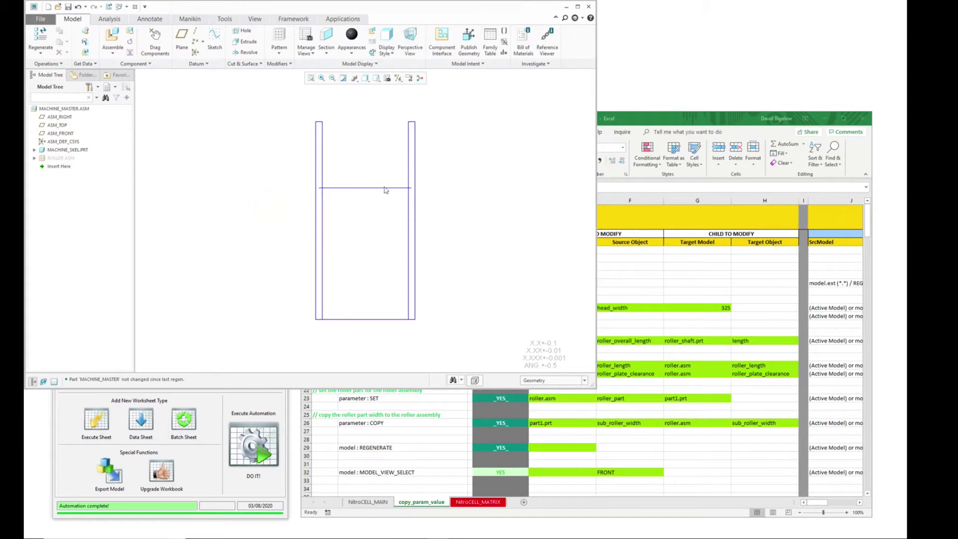
Step: Display the dimensions of the skeleton's base line and of the ROLLER_ASY_LEN sketch
click(359, 320)
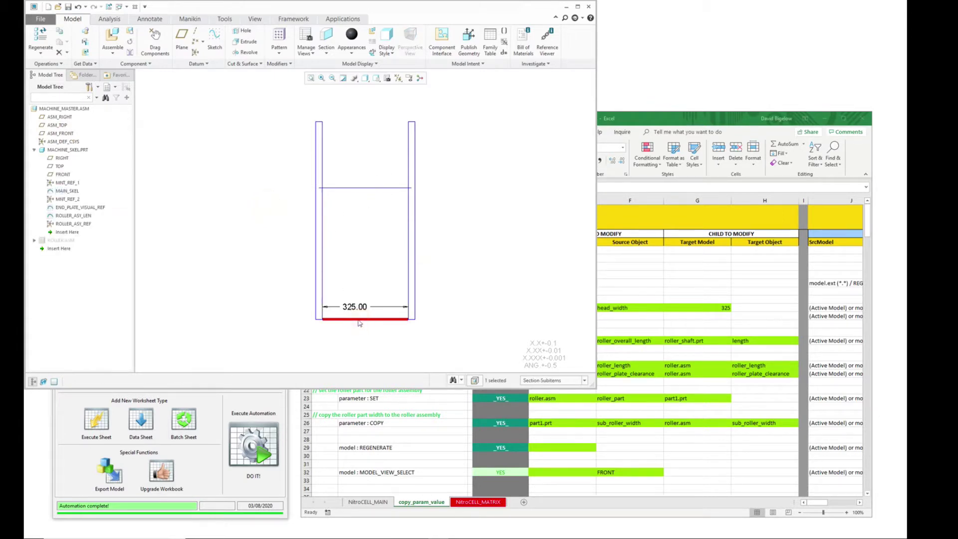
click(75, 216)
right_click(75, 218)
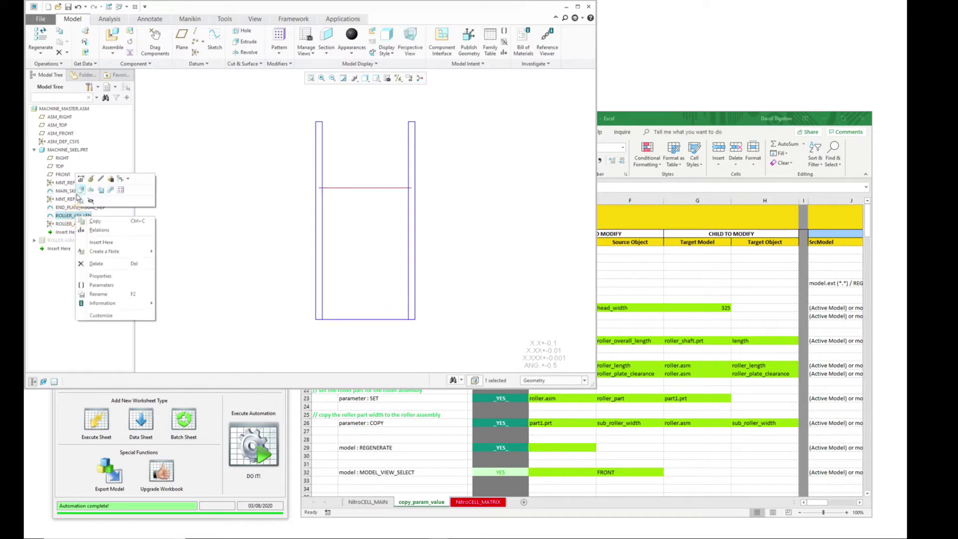
click(81, 186)
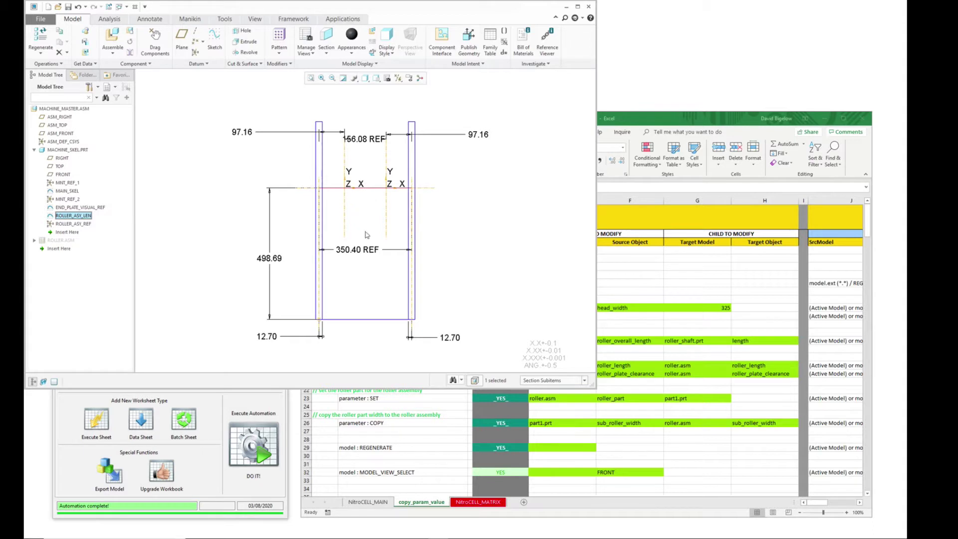
Step: Show the hidden ROLLER.ASM component again
click(63, 241)
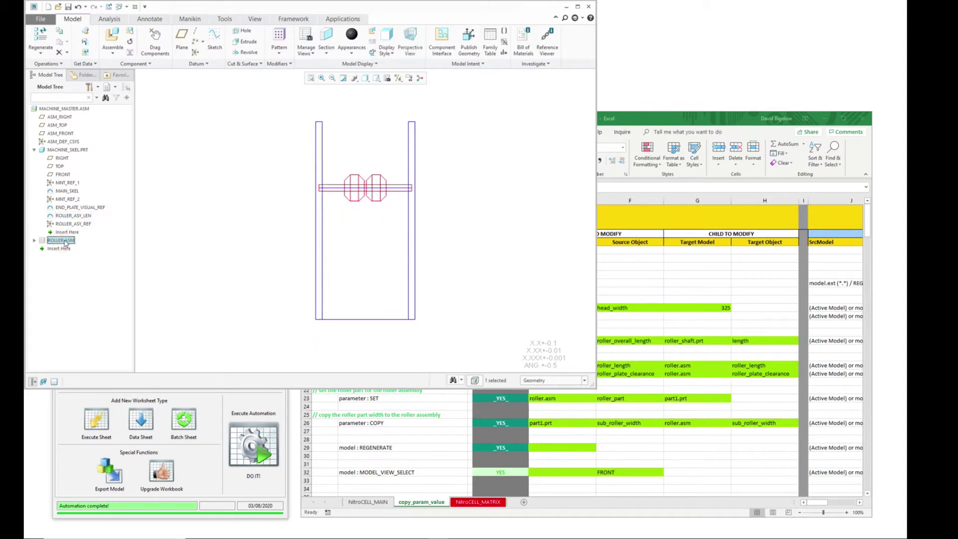
right_click(62, 241)
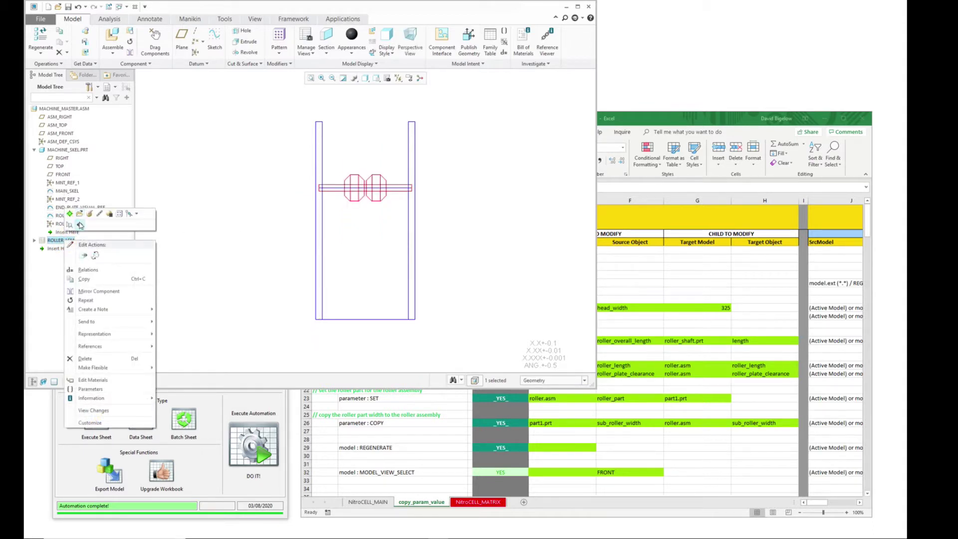
click(79, 217)
Step: Switch to the Excel worksheet, set the head_width parameter value to 725.45, and execute the automation
click(673, 309)
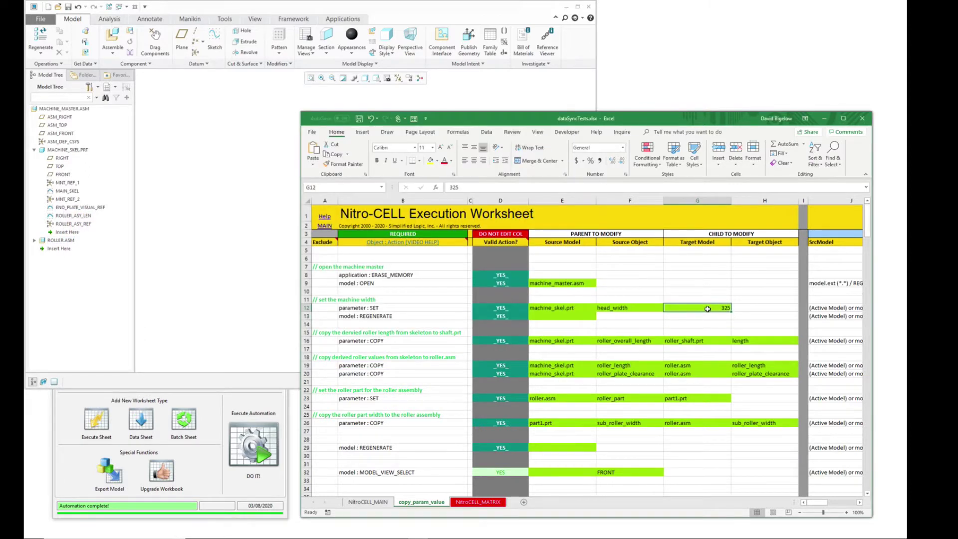
text(725.)
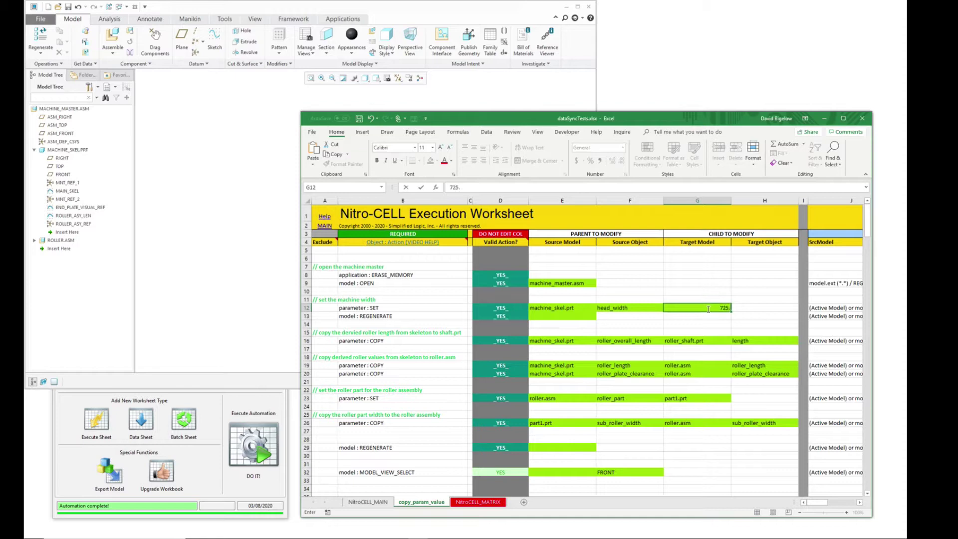
text(45)
key(Return)
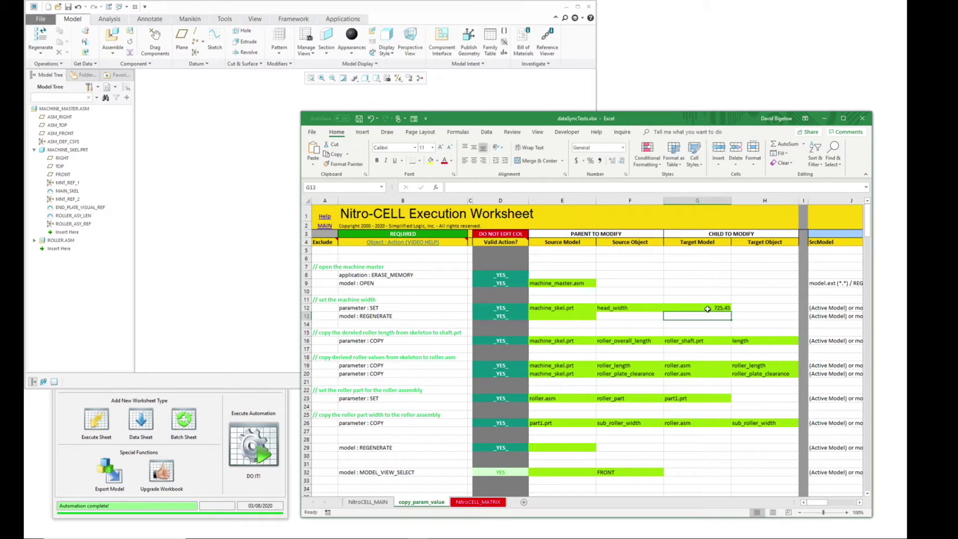
click(238, 454)
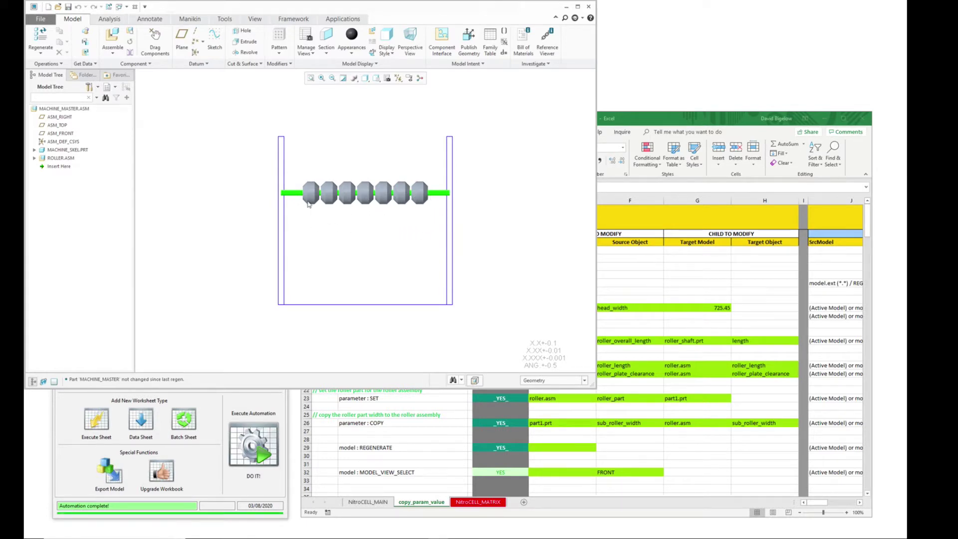
Step: Expand MACHINE_SKEL.PRT in the regenerated assembly and display the dimensions of its ROLLER_ASY_LEN sketch
click(33, 149)
click(71, 215)
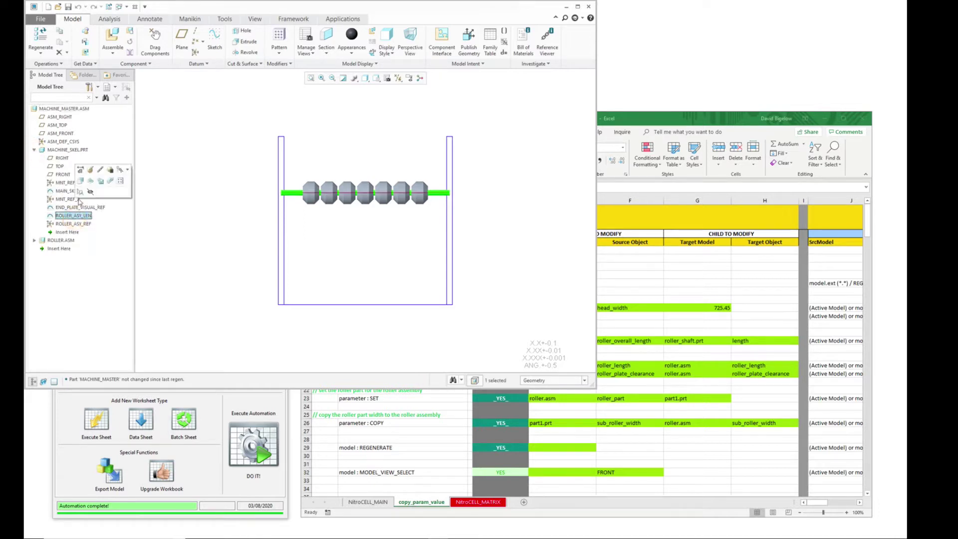
click(91, 192)
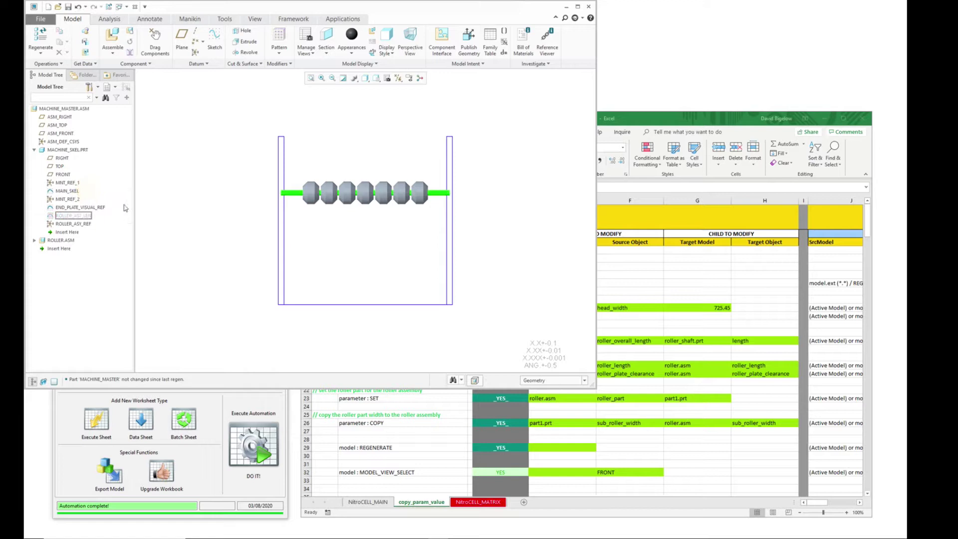
click(79, 216)
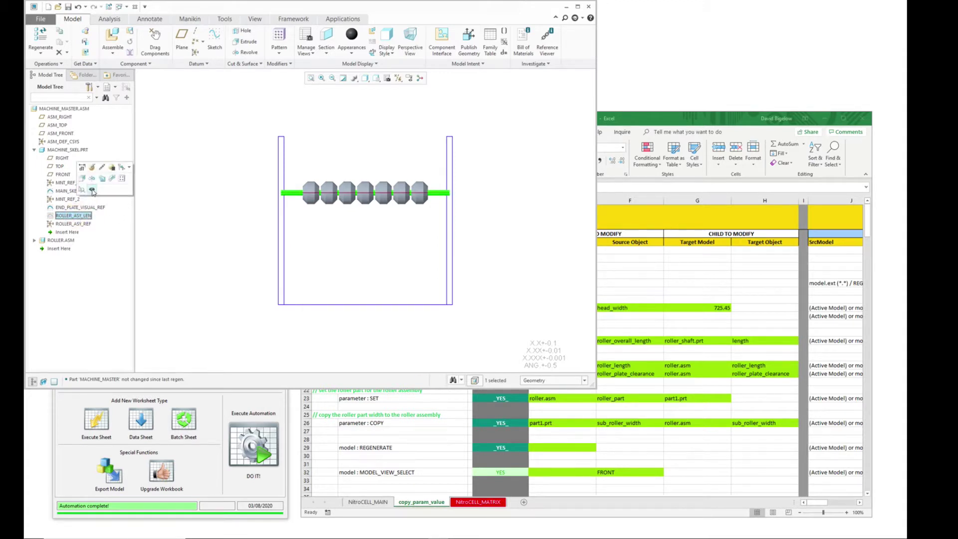
click(92, 191)
right_click(76, 219)
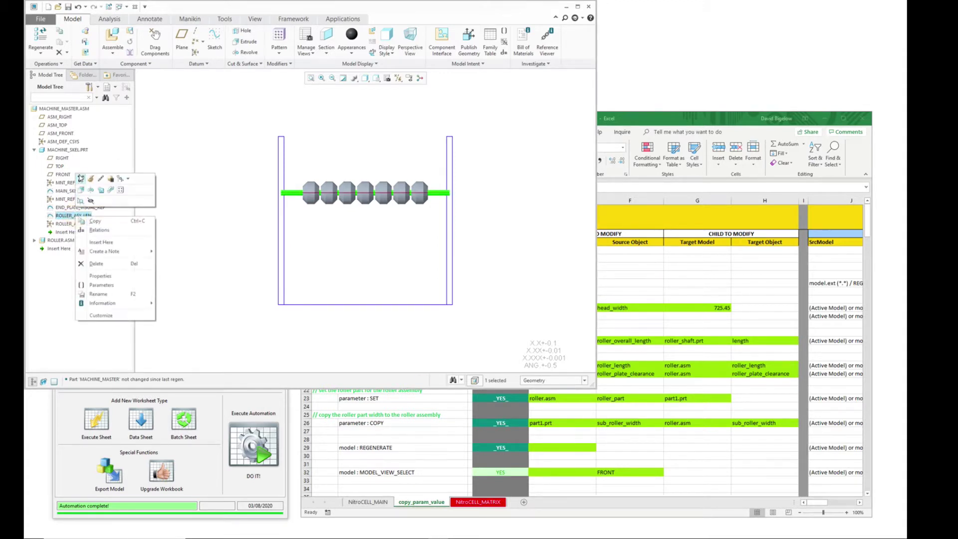
click(81, 180)
click(224, 218)
Step: Switch to the Excel worksheet and review the machine width action with its source model machine_skel.prt
click(639, 354)
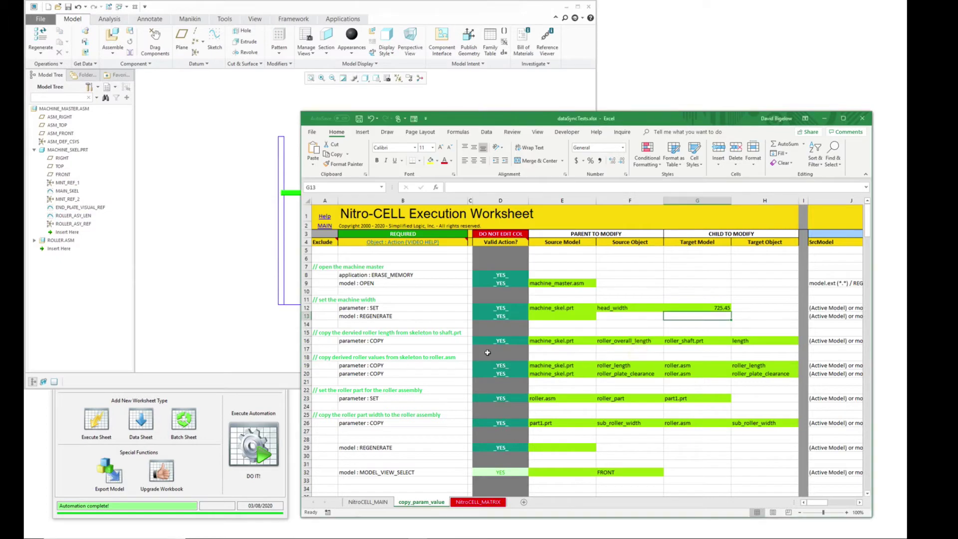
click(525, 300)
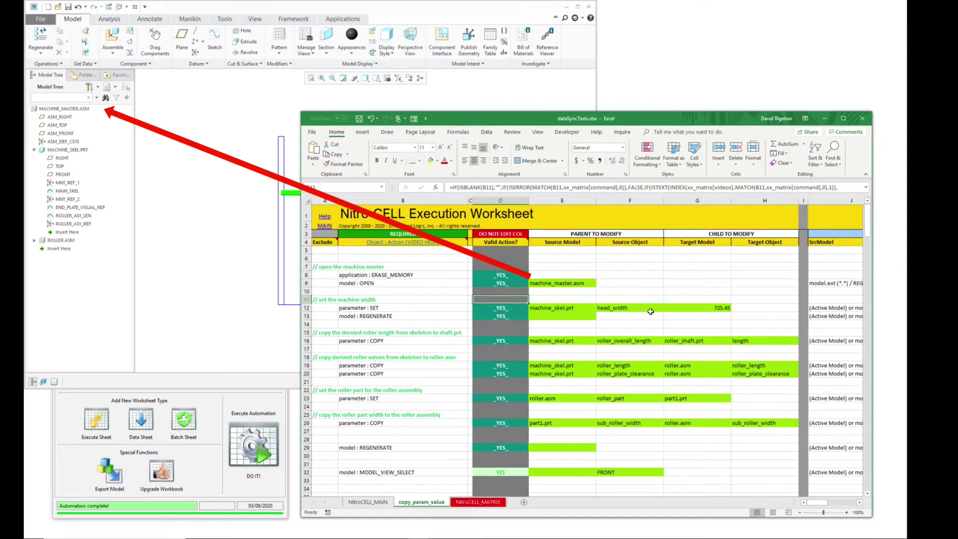
click(564, 309)
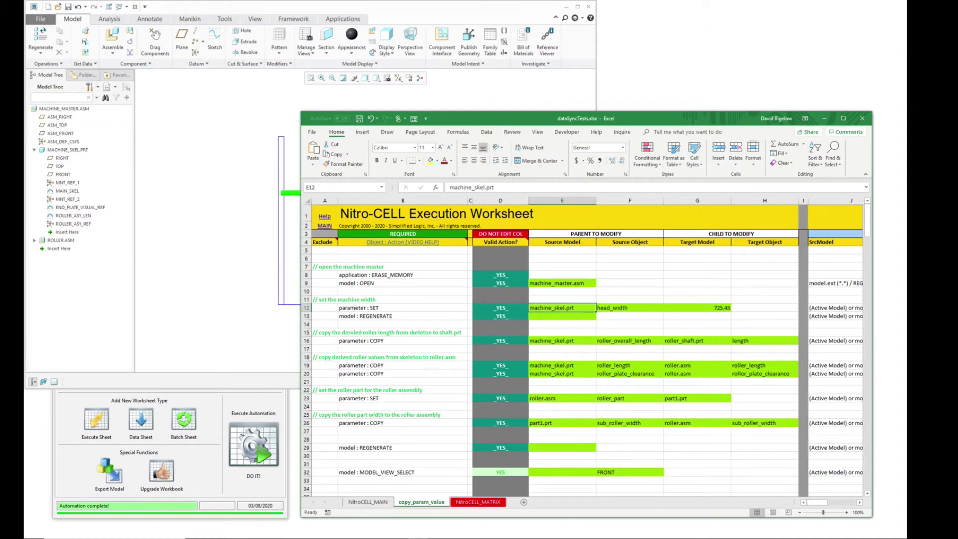
Step: Switch to Creo Parametric and open machine_skel.prt on its own
click(214, 363)
key(ctrl+o)
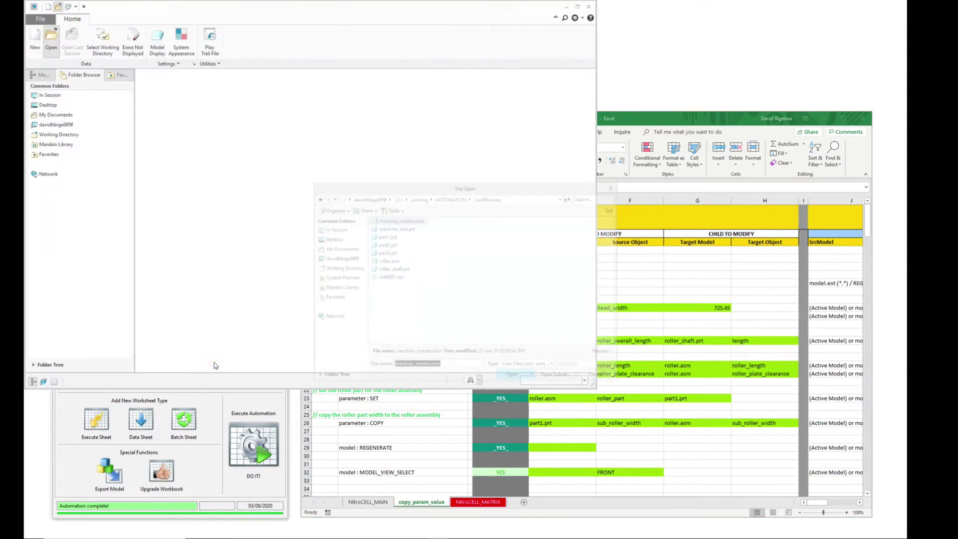
double_click(394, 227)
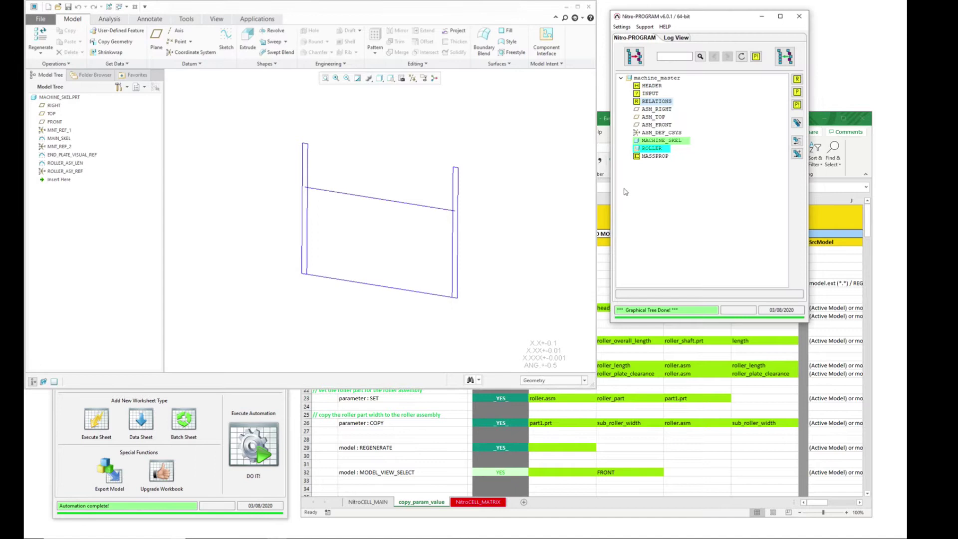
Step: Compare the skeleton's relations in Nitro-PROGRAM with the ROLLER_ASY_LEN sketch's reference dimensions, and close the relations without changes
double_click(657, 101)
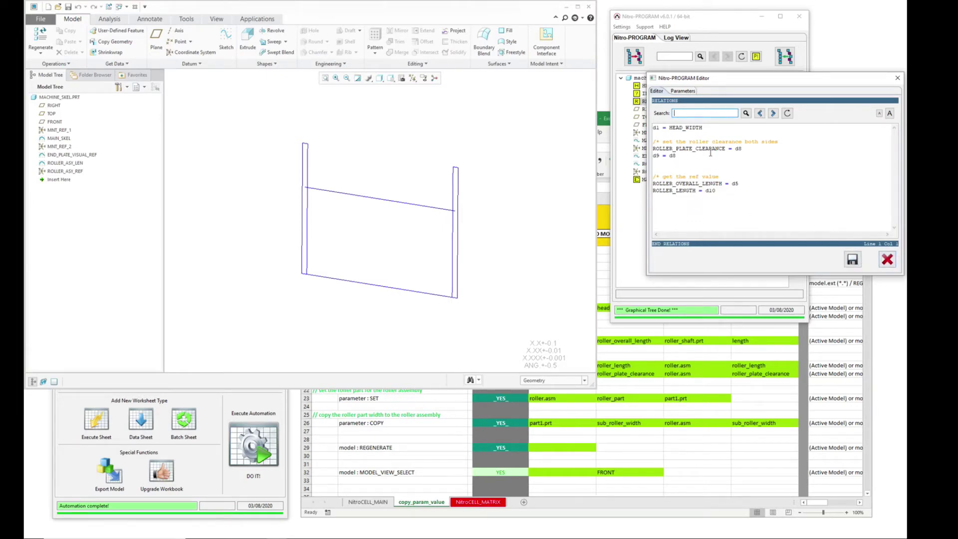
click(736, 184)
click(713, 190)
double_click(364, 284)
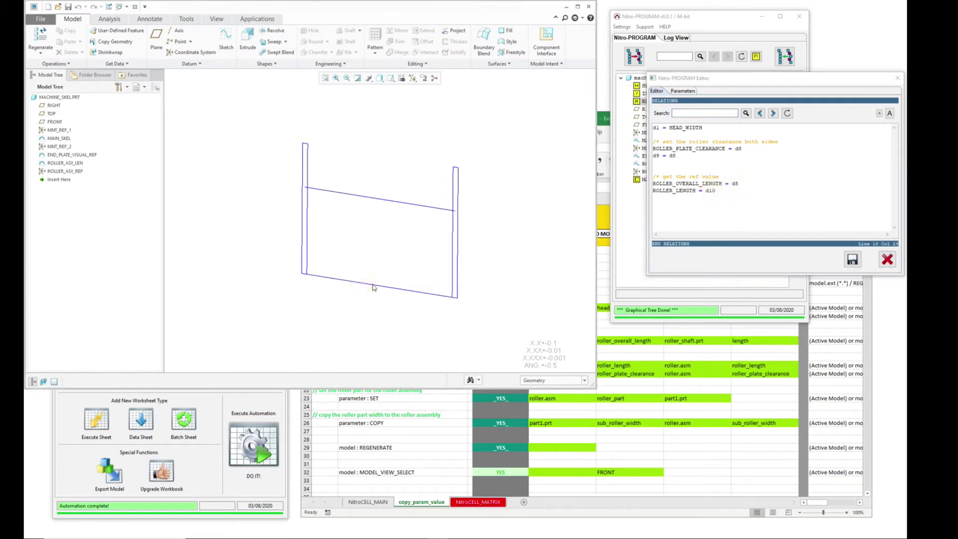
double_click(383, 207)
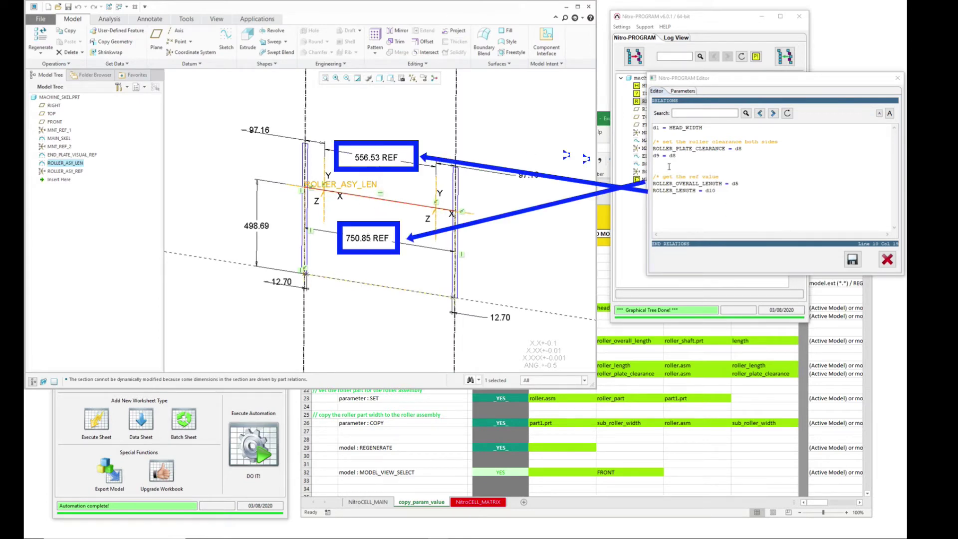
click(890, 262)
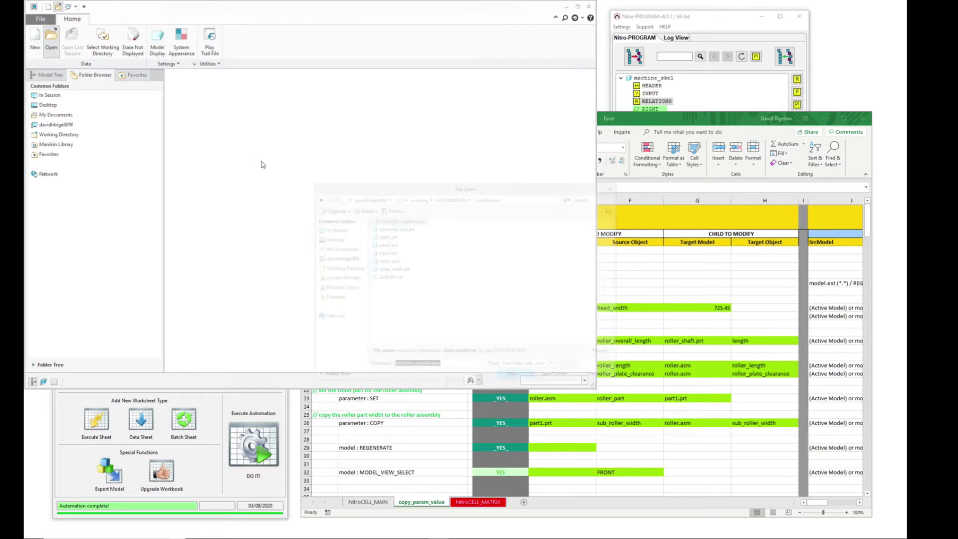
Step: Open roller.asm and review its relations for roller count, gap spacing and pattern offset, closing them without changes
double_click(400, 261)
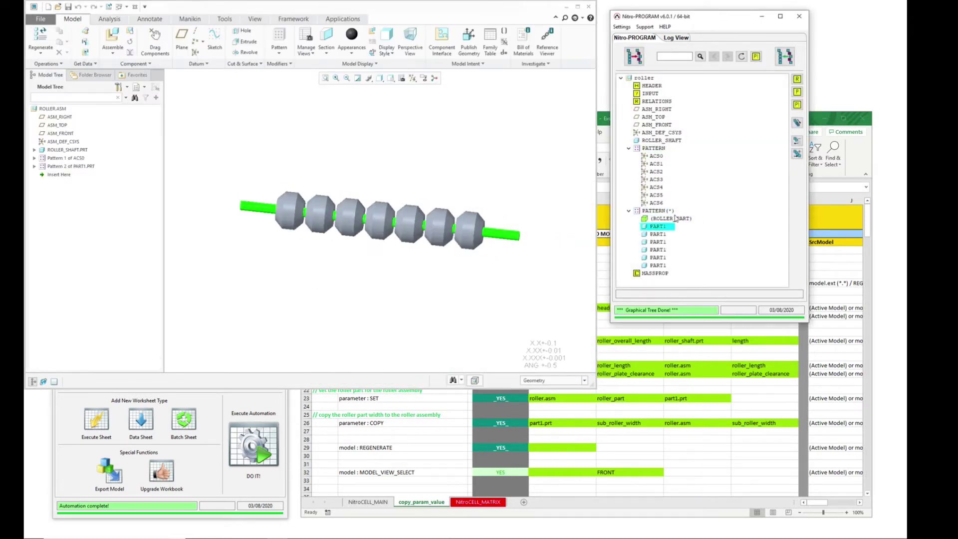
double_click(669, 103)
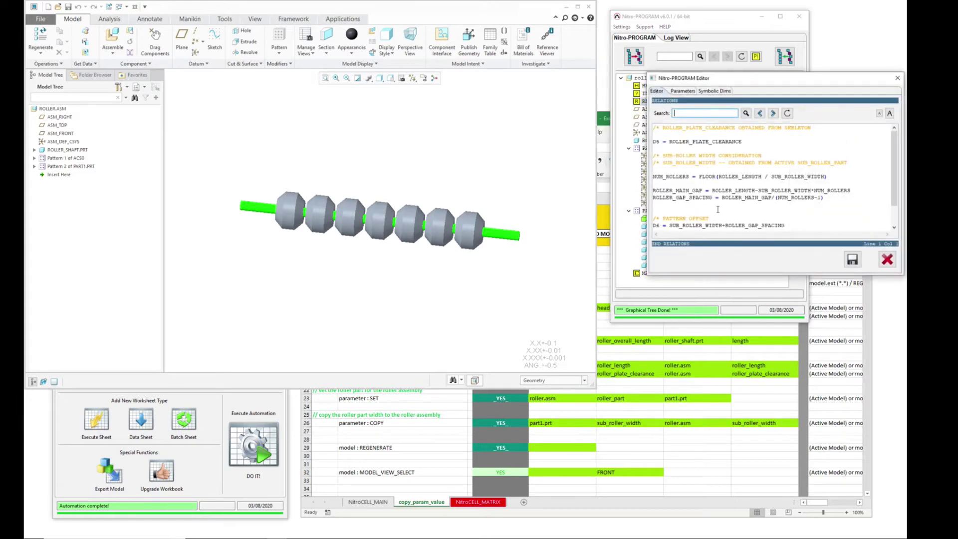
mouse_move(893, 171)
mouse_down()
mouse_move(892, 200)
mouse_move(895, 174)
mouse_up()
click(894, 222)
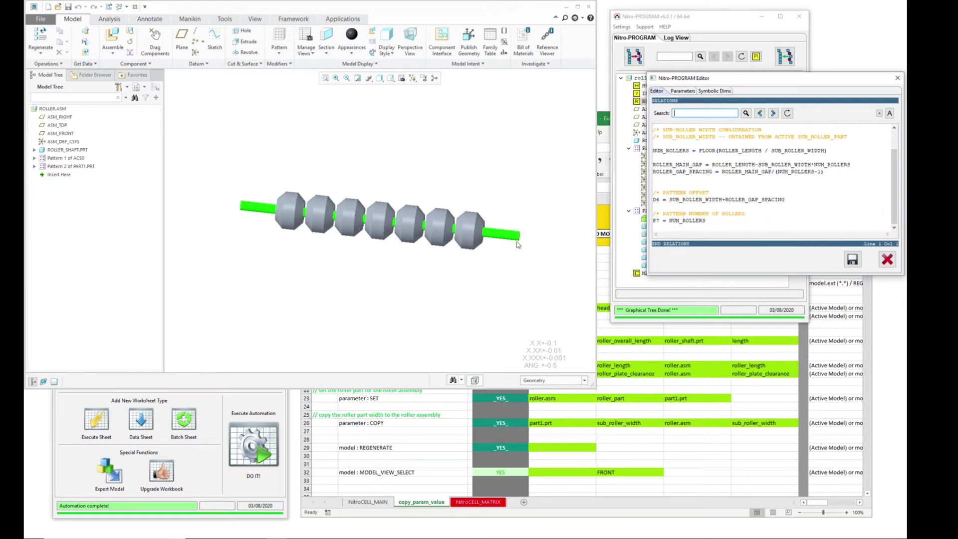
click(887, 259)
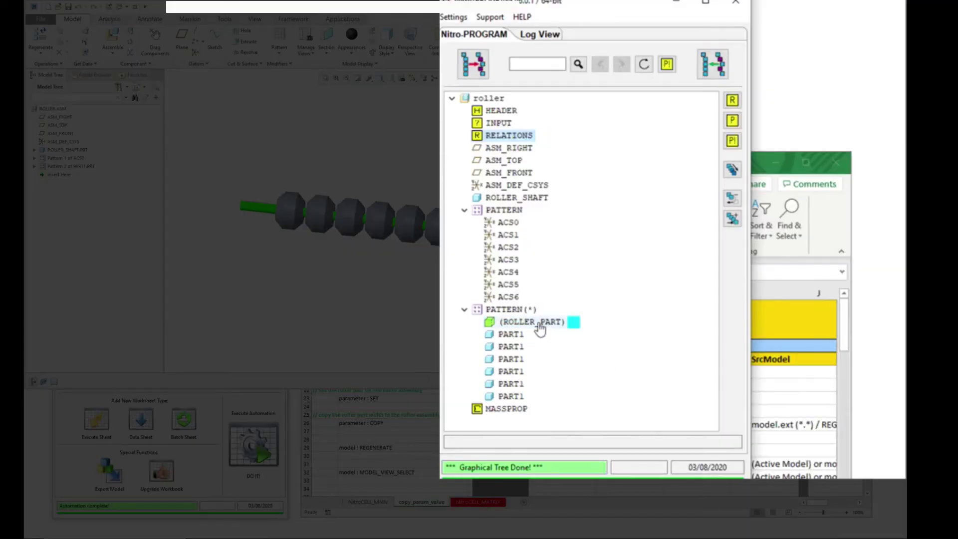
Step: Inspect the definition of the (ROLLER_PART) component in the roller pattern, and close it without changes
click(540, 327)
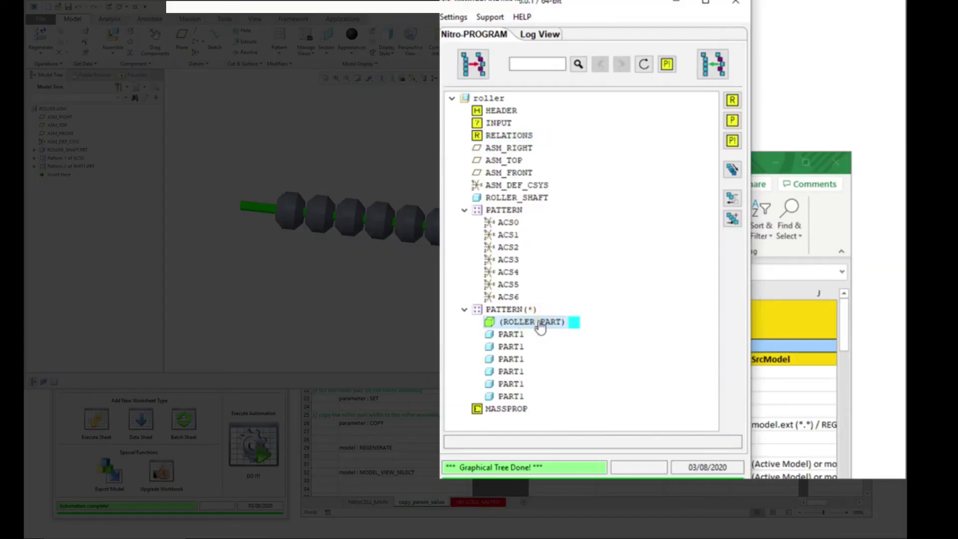
double_click(541, 325)
double_click(571, 177)
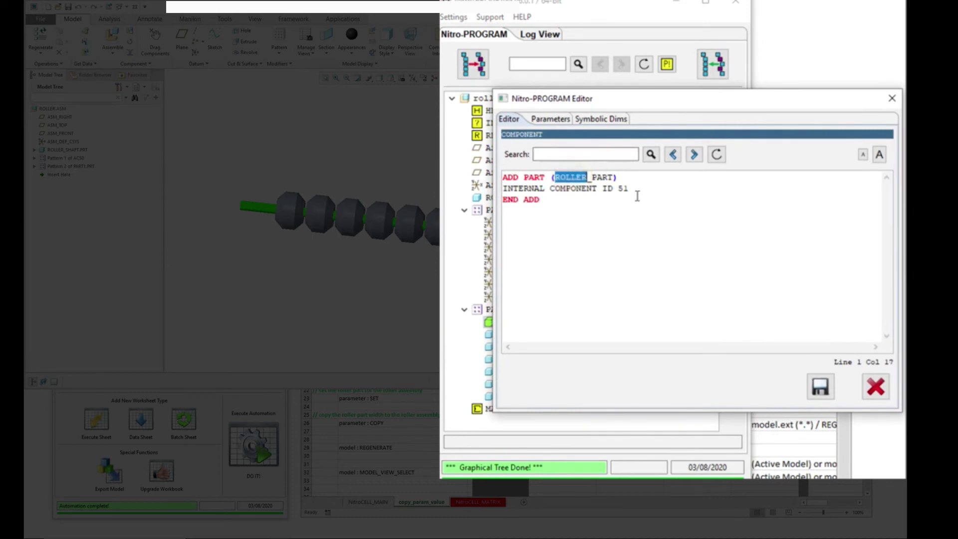
key(Escape)
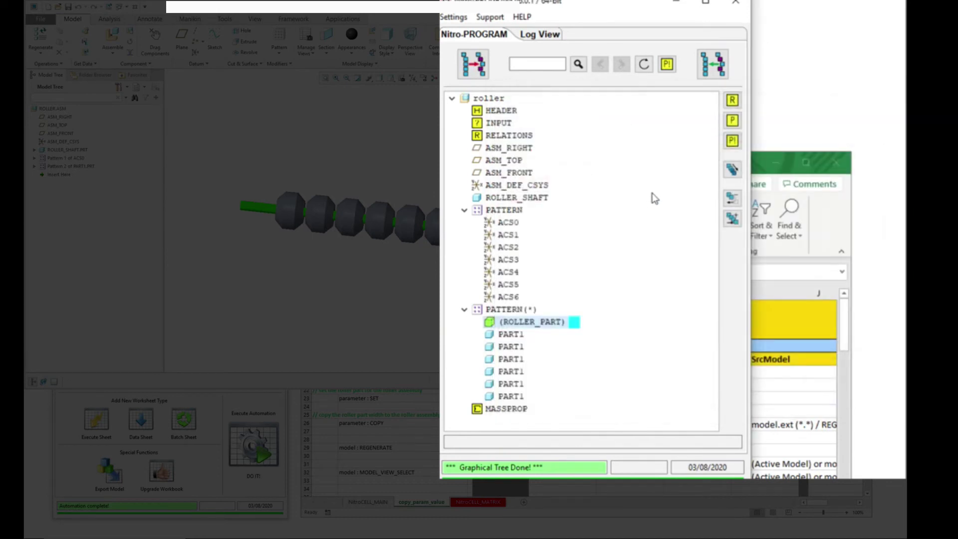
Step: Set the ROLLER_PART parameter of roller.asm to part2.prt and regenerate the assembly
click(733, 122)
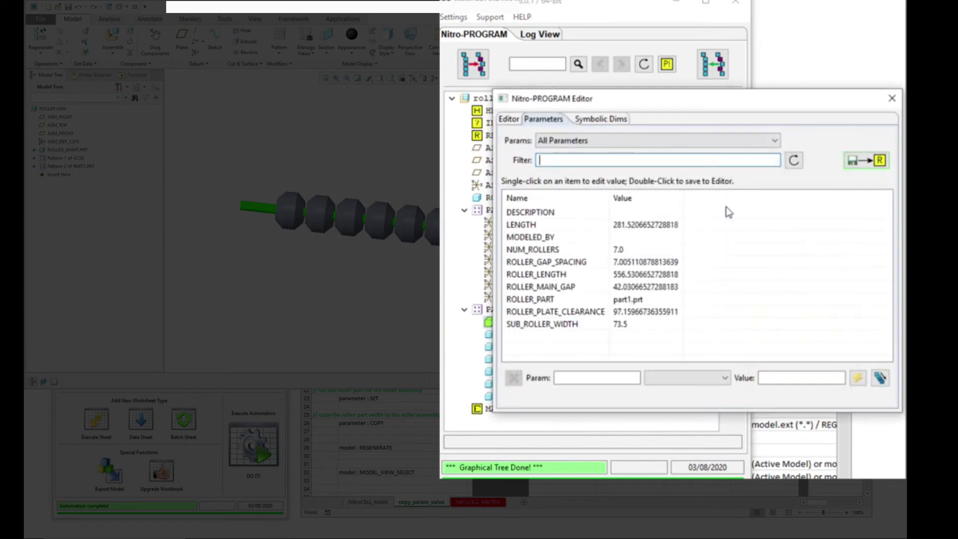
click(622, 299)
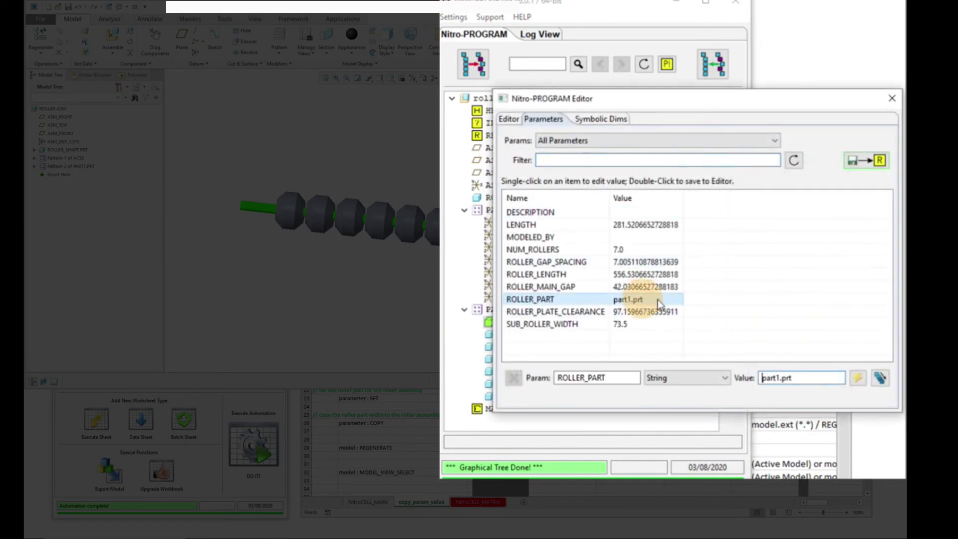
click(779, 378)
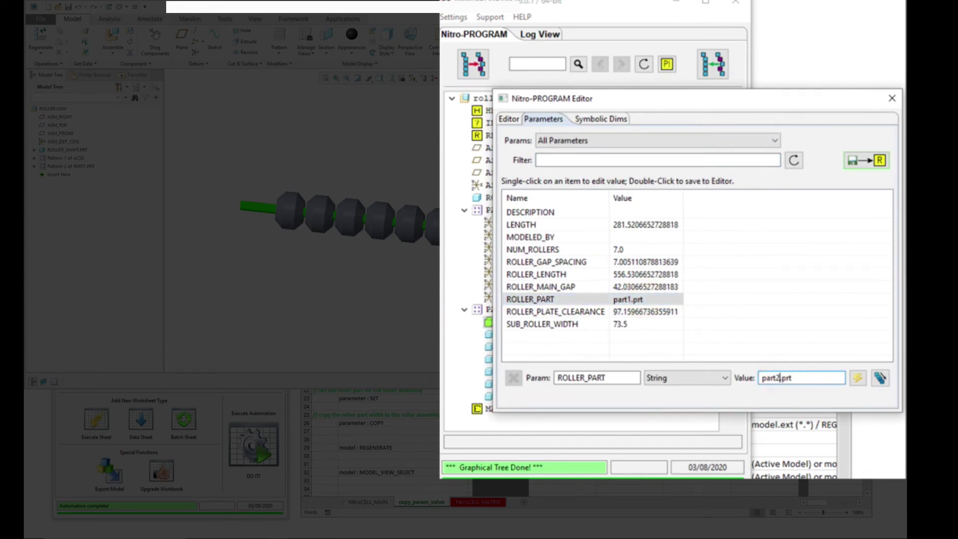
key(BackSpace)
text(2)
click(880, 378)
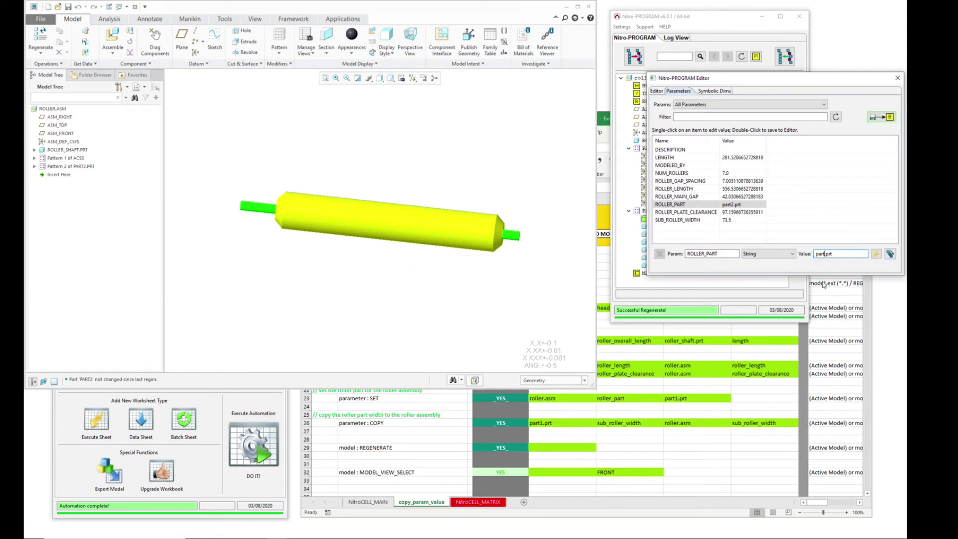
Step: Set the ROLLER_PART parameter back to part1.prt, regenerate the roller assembly and close the parameter editor
click(877, 254)
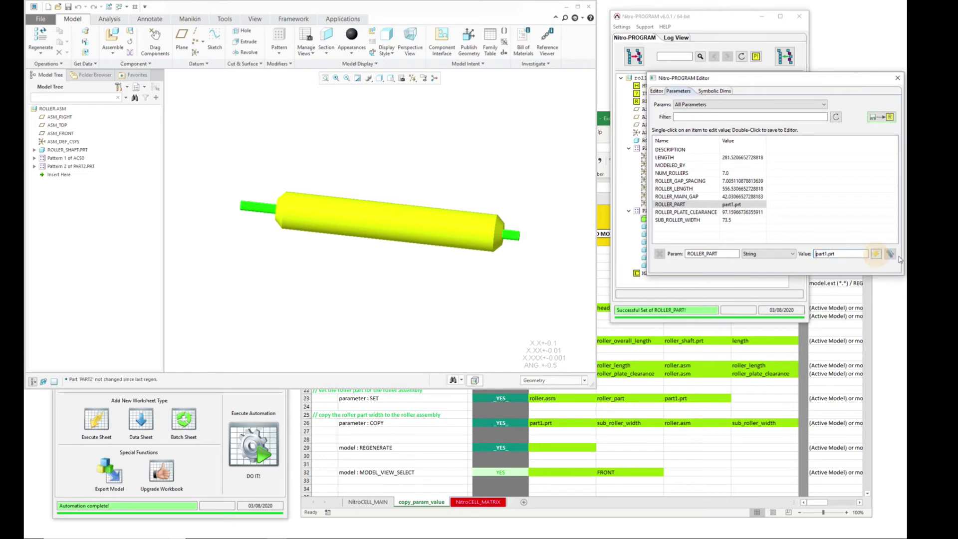
click(881, 117)
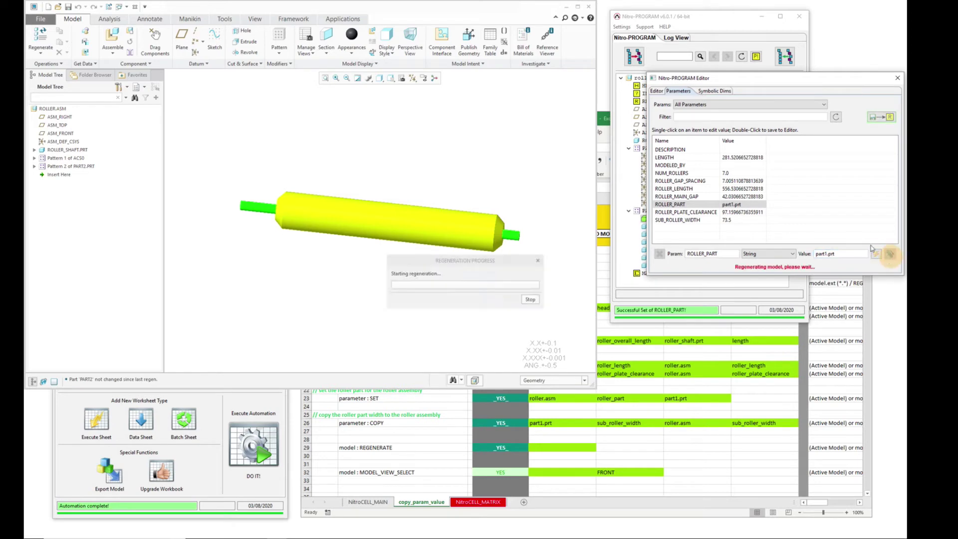
click(898, 77)
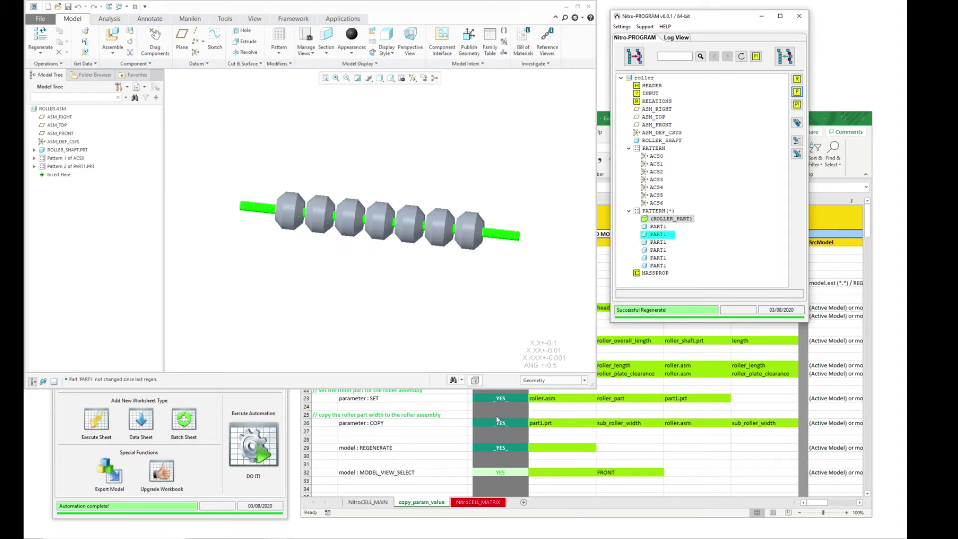
Step: Compare the patterned PART1.PRT components and their parent ROLLER.ASM with the worksheet row that copies sub_roller_width
click(409, 233)
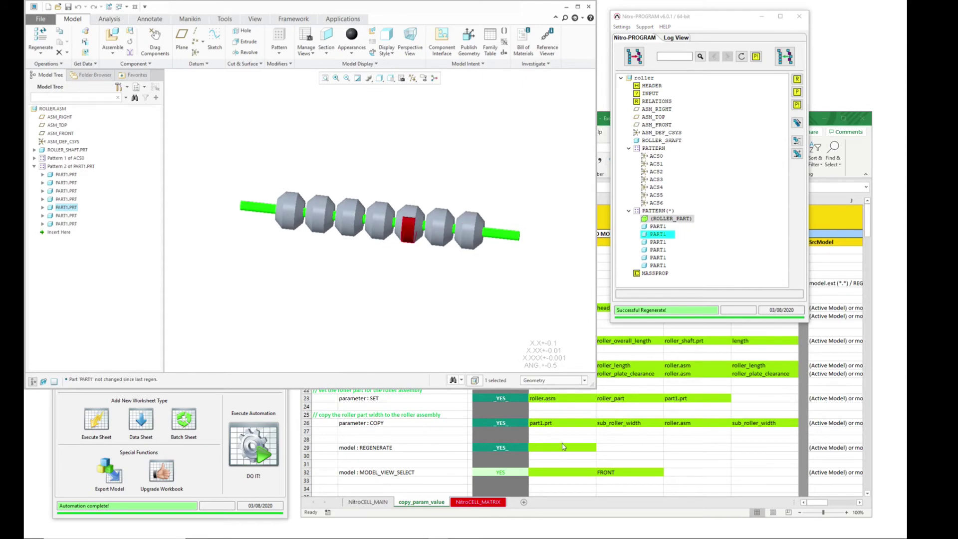
click(551, 422)
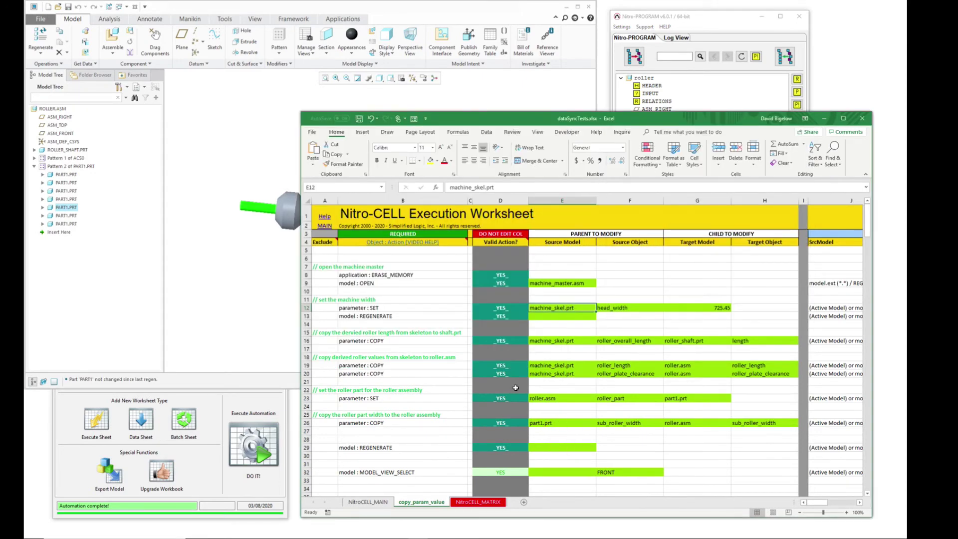
click(231, 274)
click(65, 175)
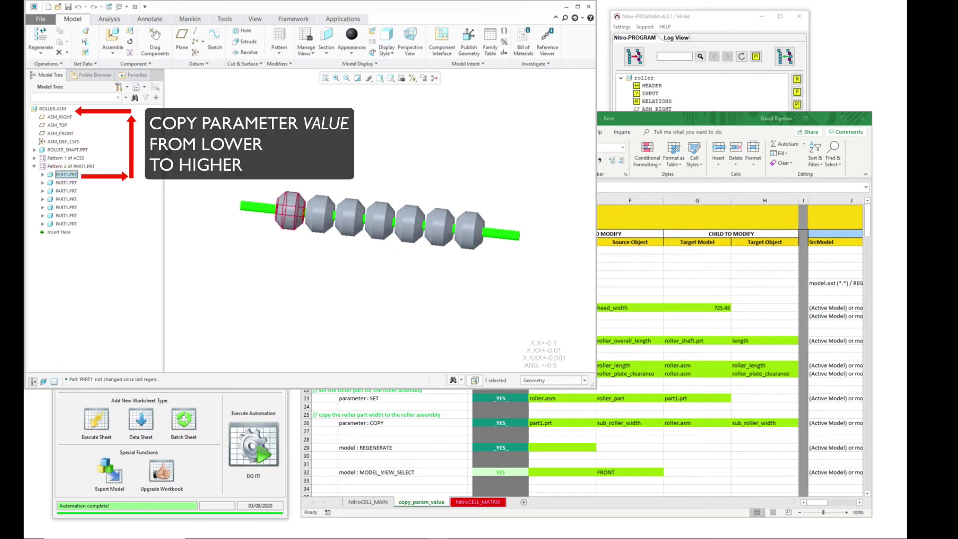
click(52, 109)
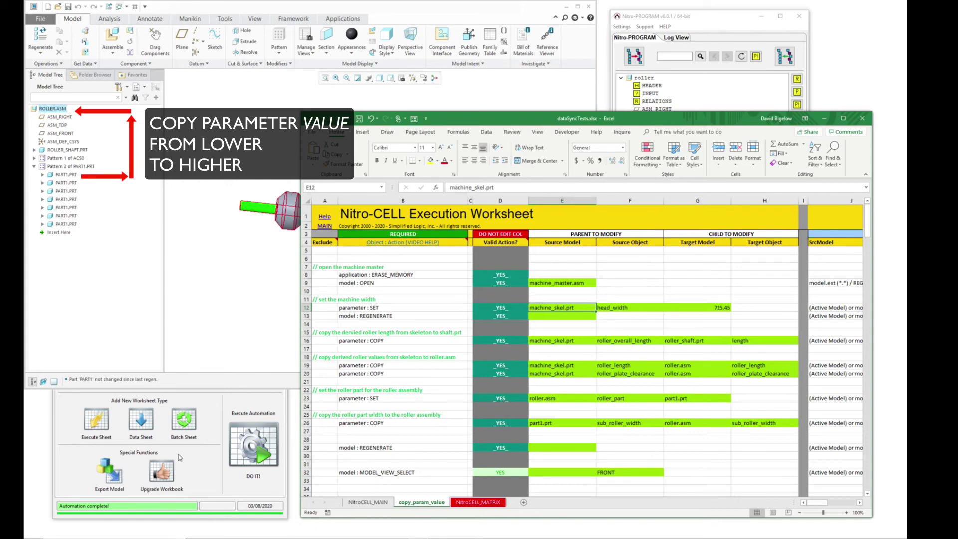
Step: Minimize Nitro-PROGRAM and execute the copy_param_value worksheet automation on the machine master
click(763, 16)
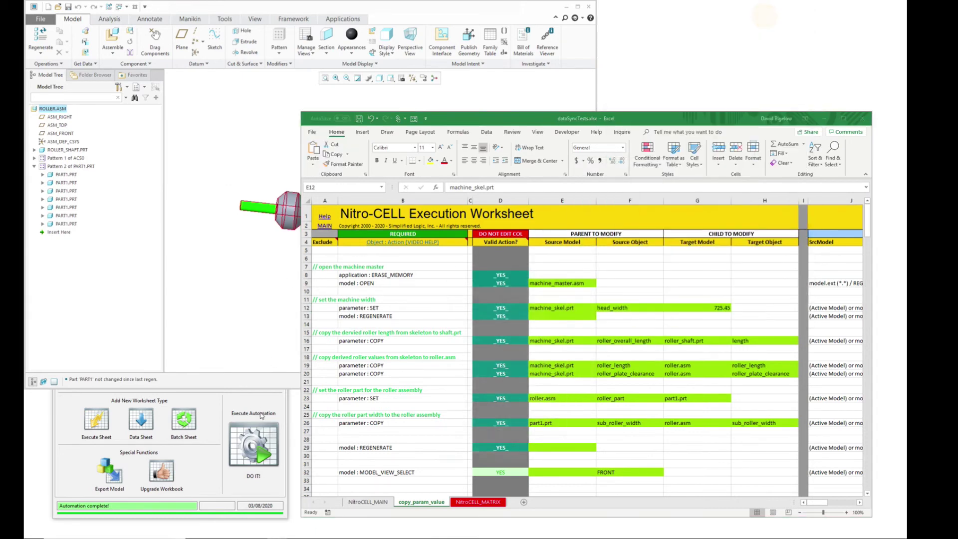
click(245, 443)
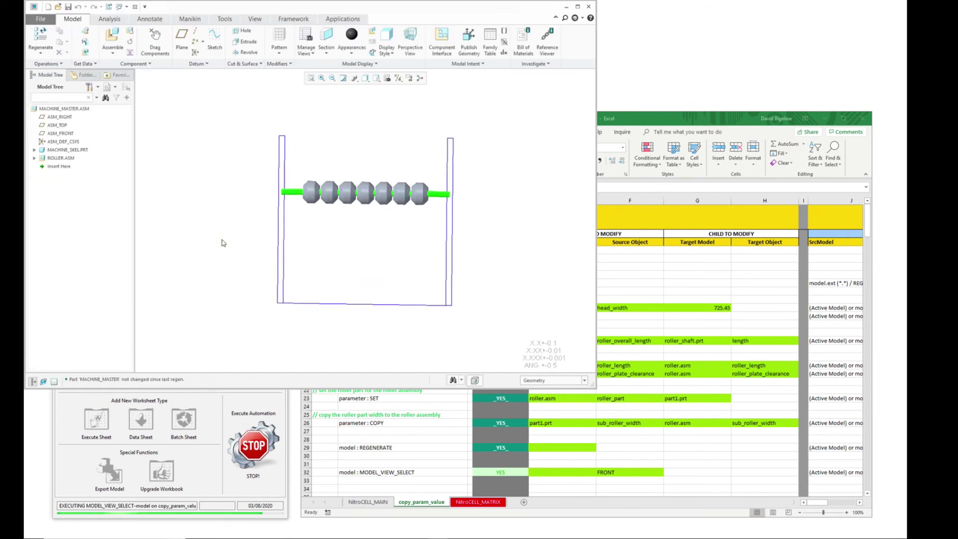
Step: Set the worksheet's head_width value for machine_skel.prt to 1245.67
click(717, 309)
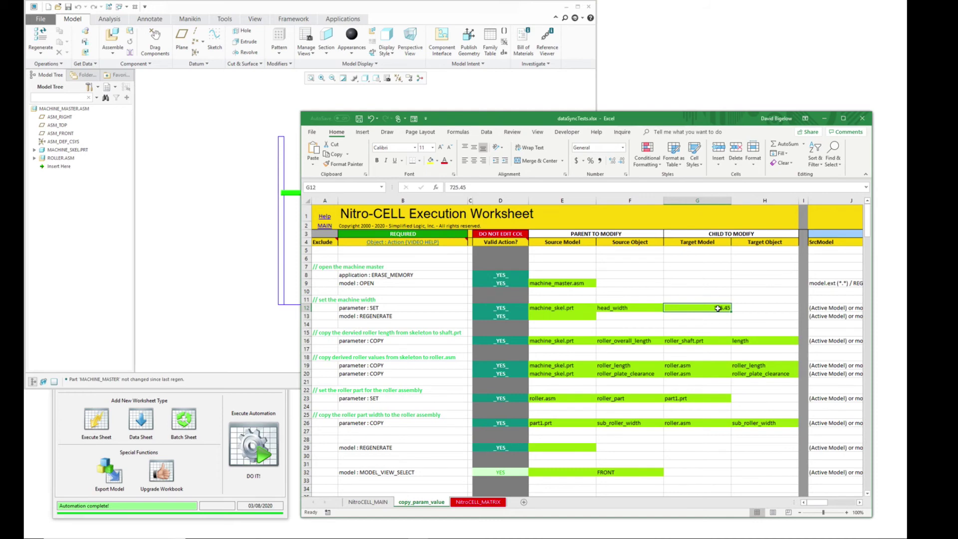
text(124)
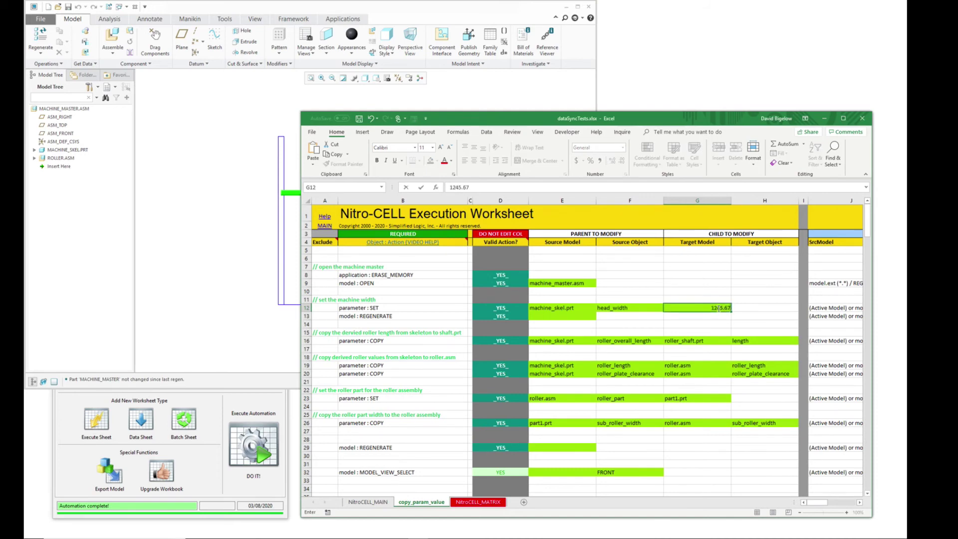
key(Return)
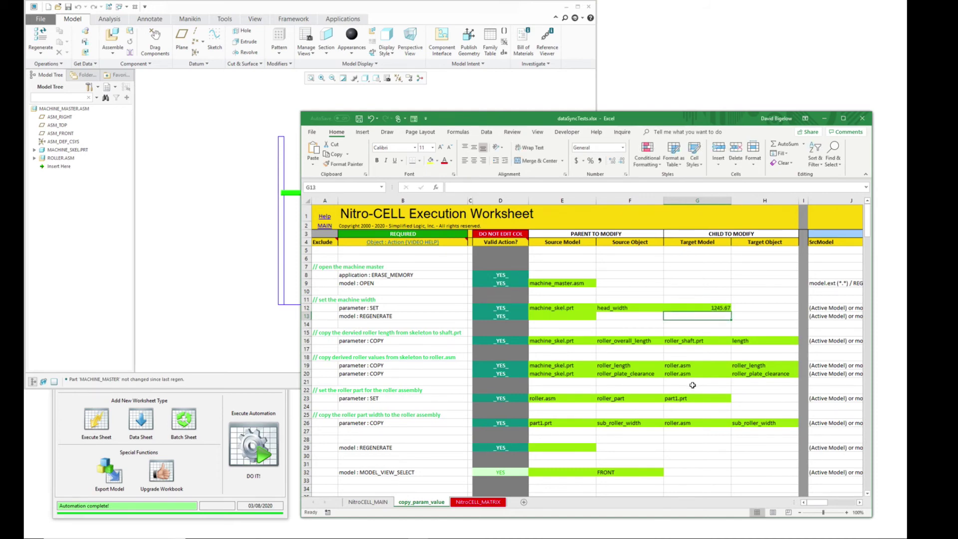
Step: Set the roller_part value for roller.asm to part2.prt in the worksheet and execute the automation
double_click(687, 398)
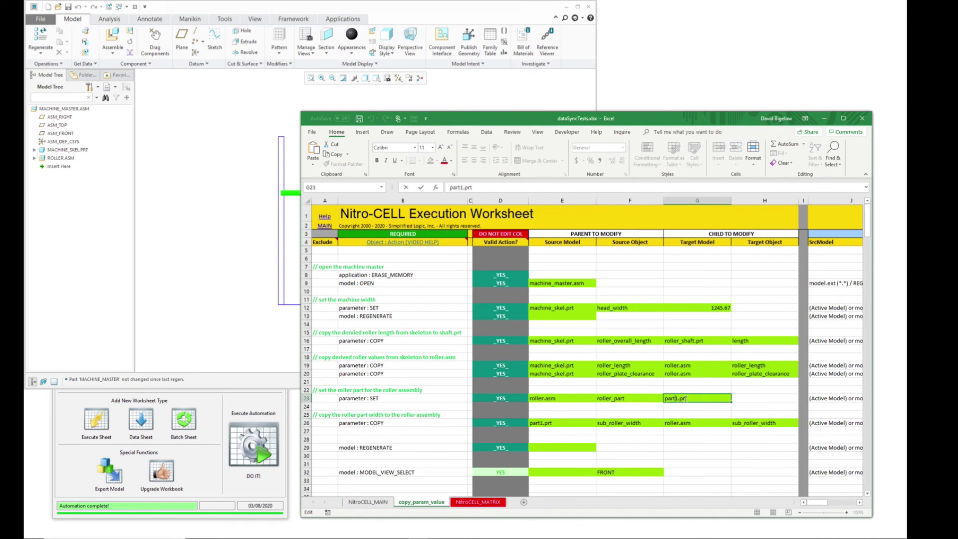
key(BackSpace)
key(BackSpace)
key(BackSpace)
key(BackSpace)
key(BackSpace)
text(2.prt)
key(Return)
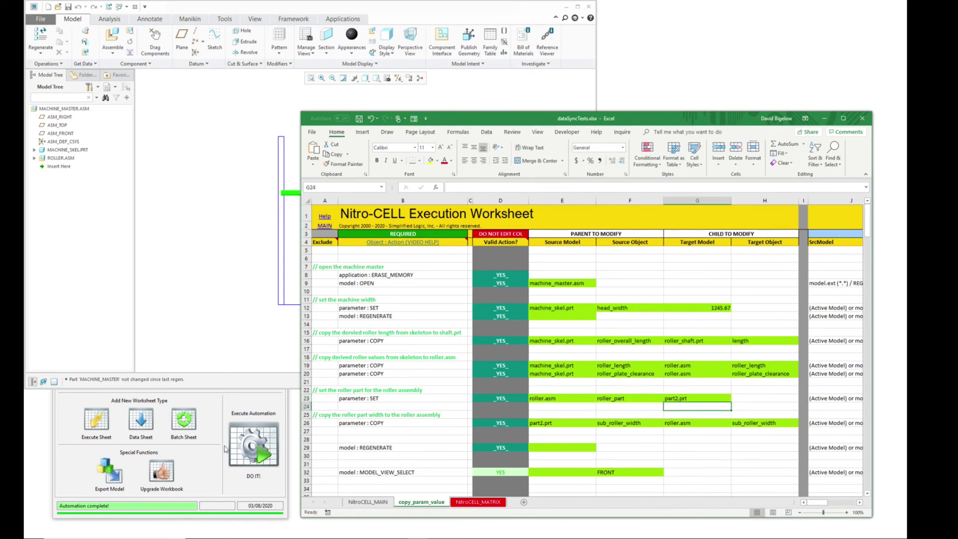
click(233, 443)
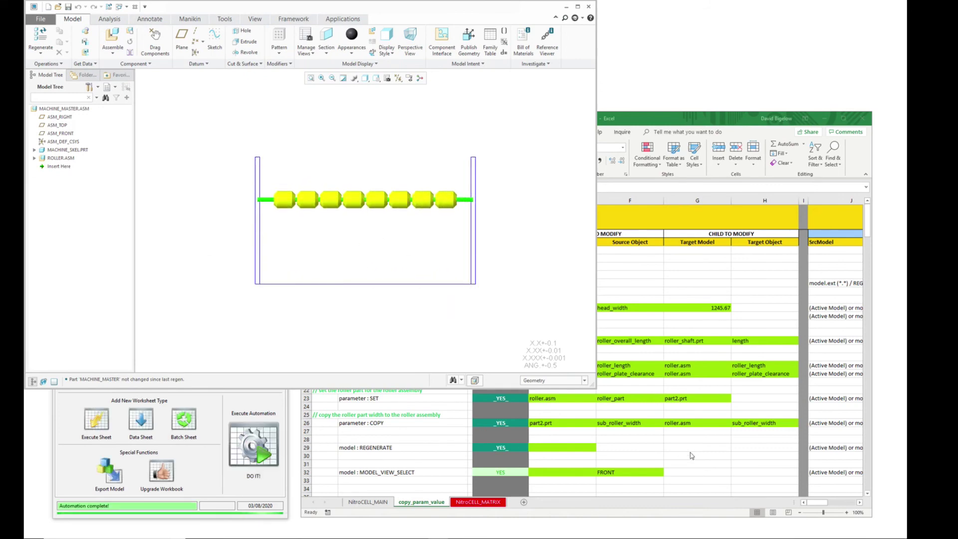
Step: Change the worksheet's roller_part value to part3.prt and execute the automation again
double_click(684, 398)
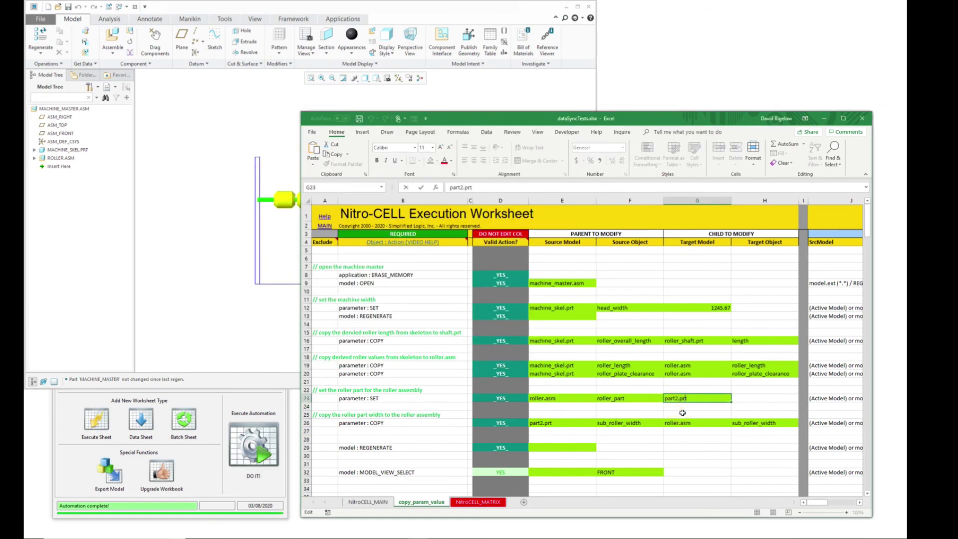
key(BackSpace)
text(3)
click(601, 430)
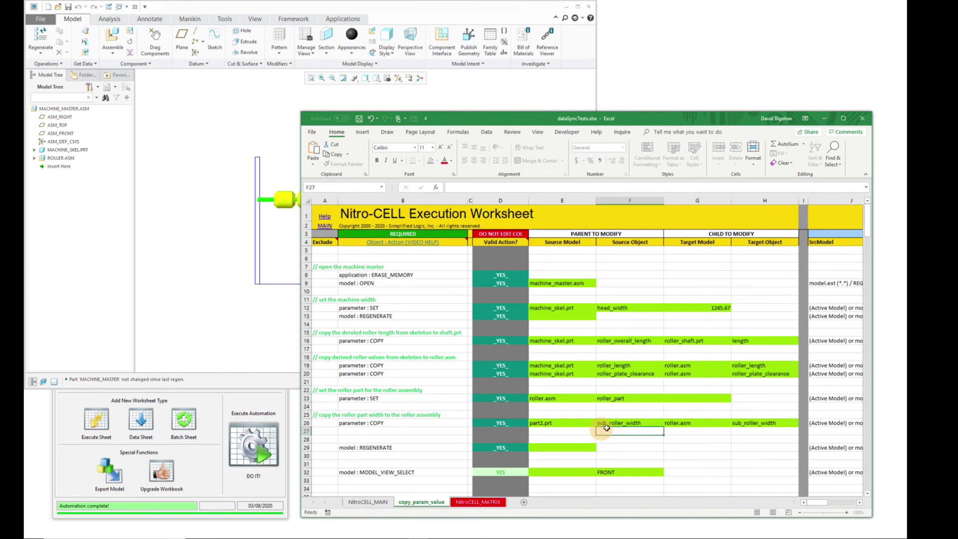
click(242, 472)
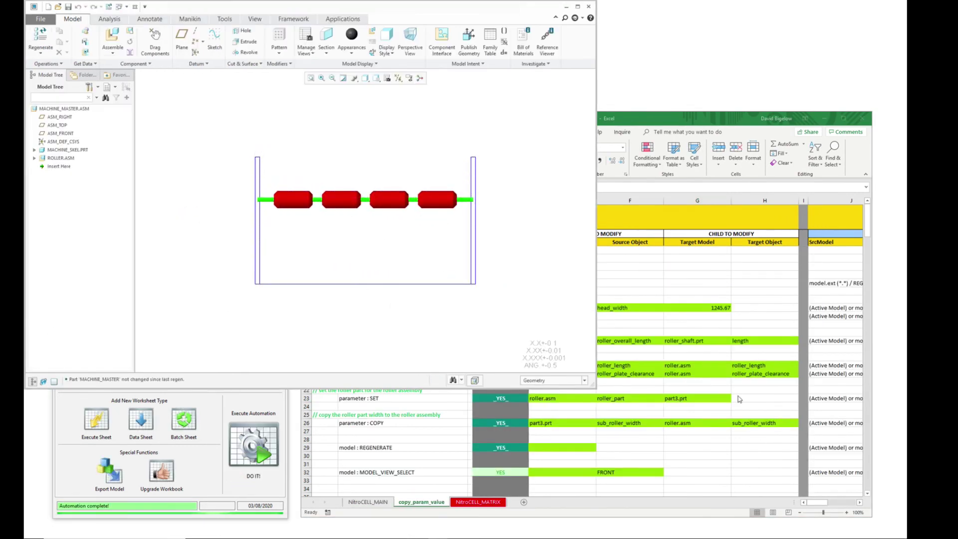
Step: Return the worksheet's roller_part value to part1.prt and rerun the automation
click(691, 398)
double_click(682, 398)
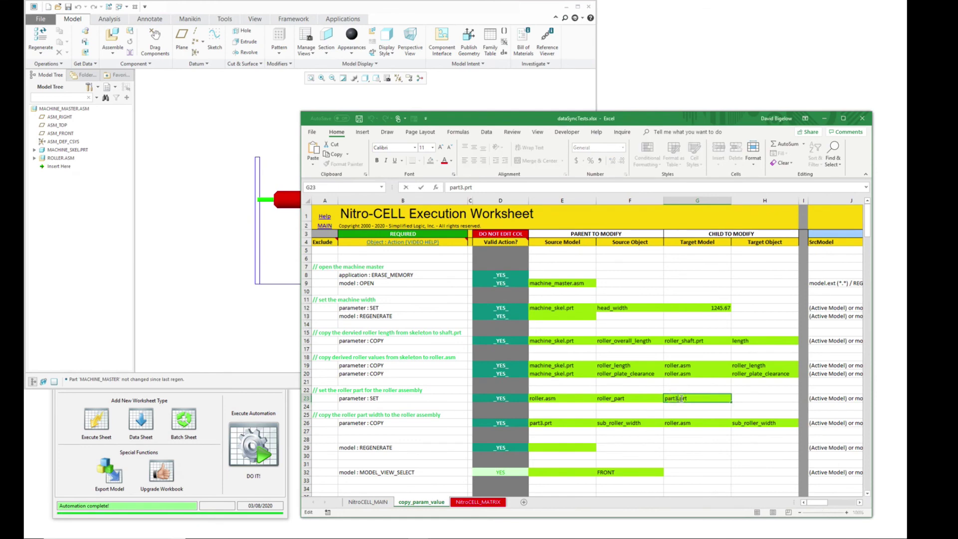
key(BackSpace)
text(1)
key(Return)
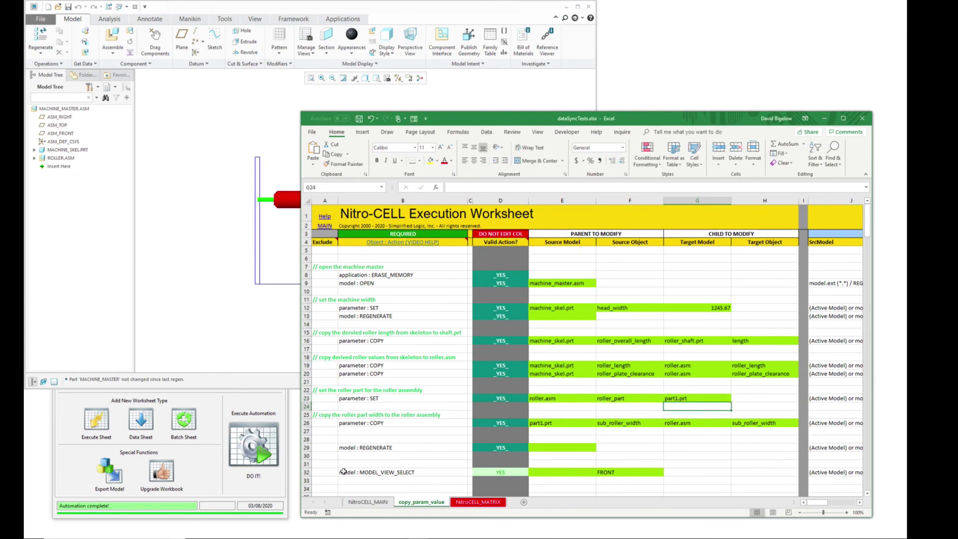
click(273, 475)
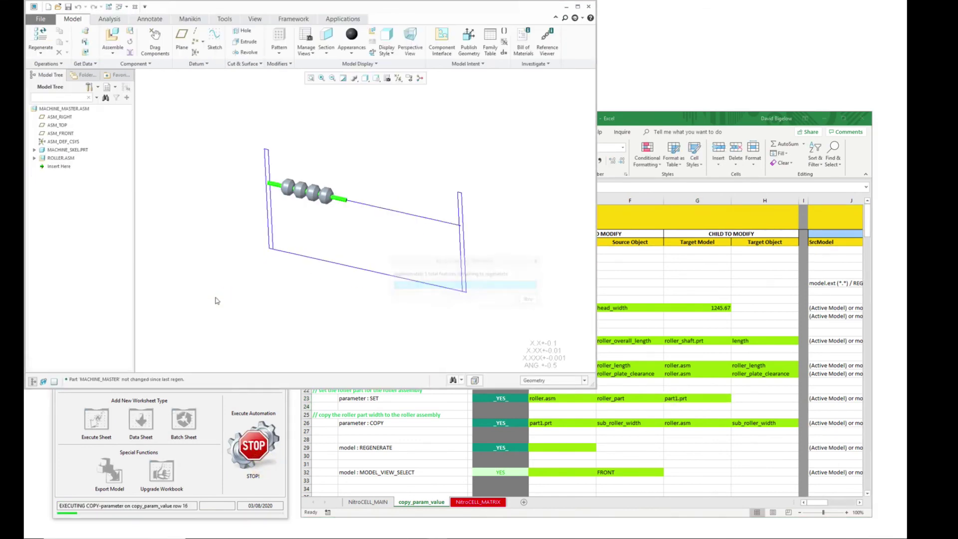
Step: Expand ROLLER.ASM and MACHINE_SKEL.PRT in the machine master and display the ROLLER_ASY_LEN sketch's dimensions
click(34, 158)
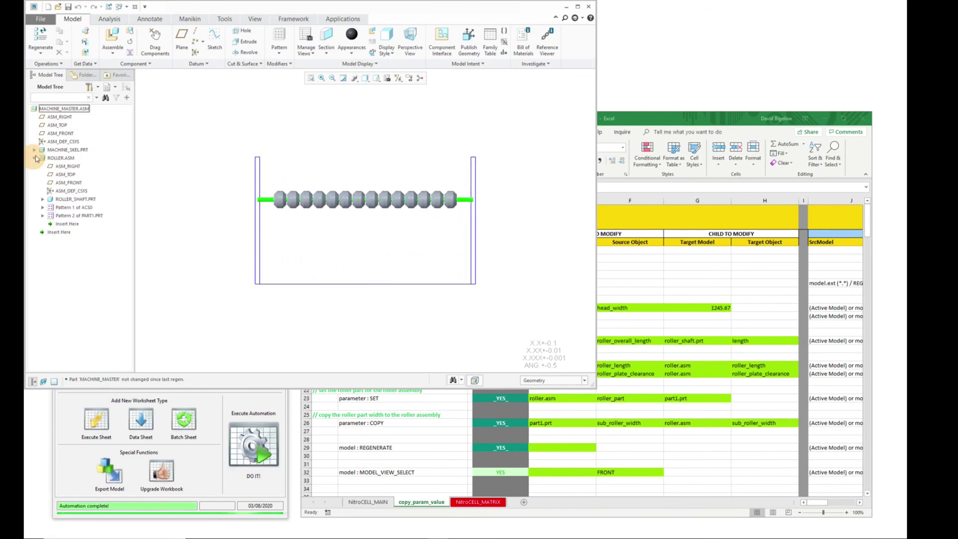
click(34, 150)
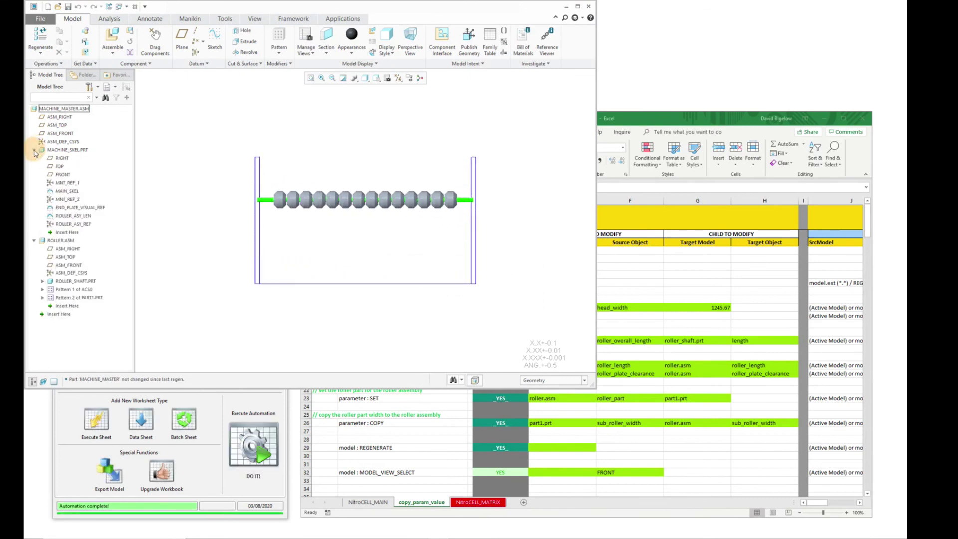
click(64, 215)
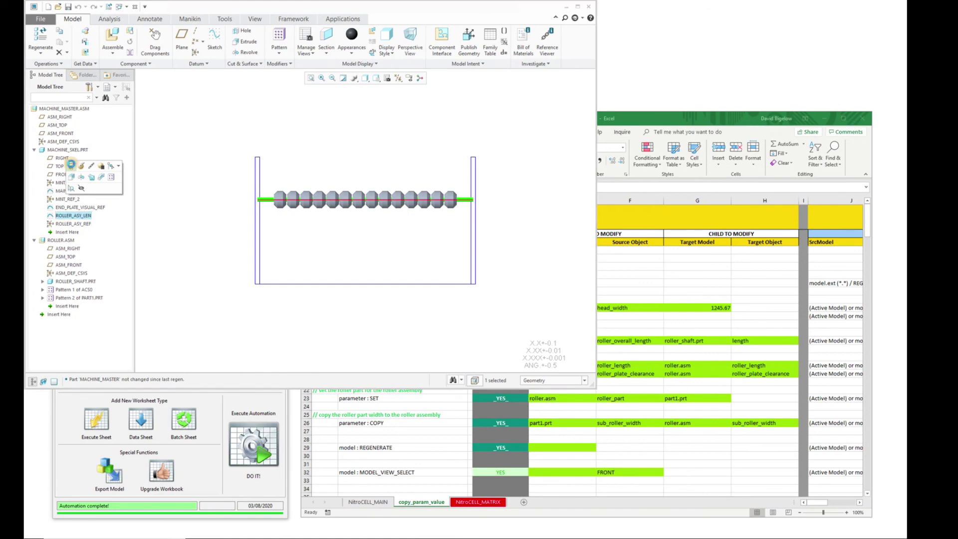
click(71, 166)
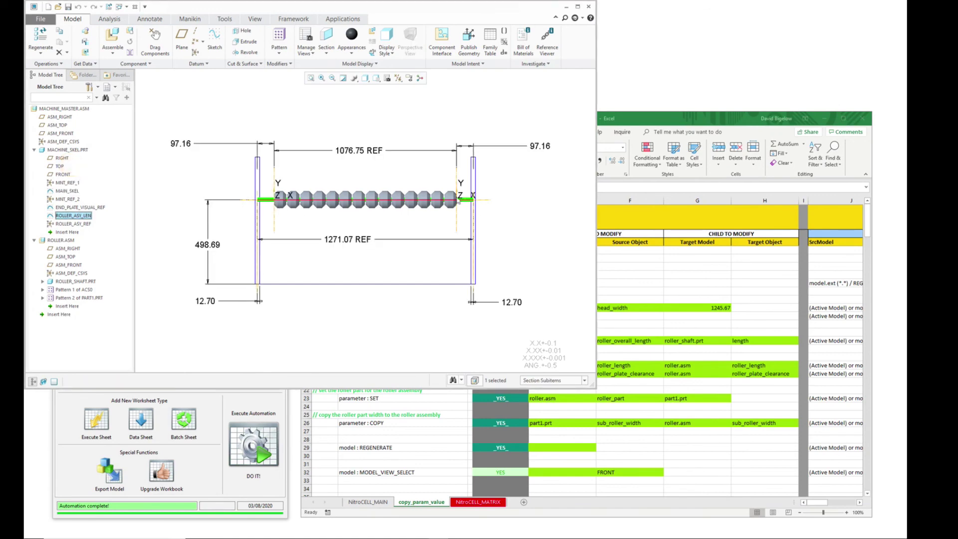